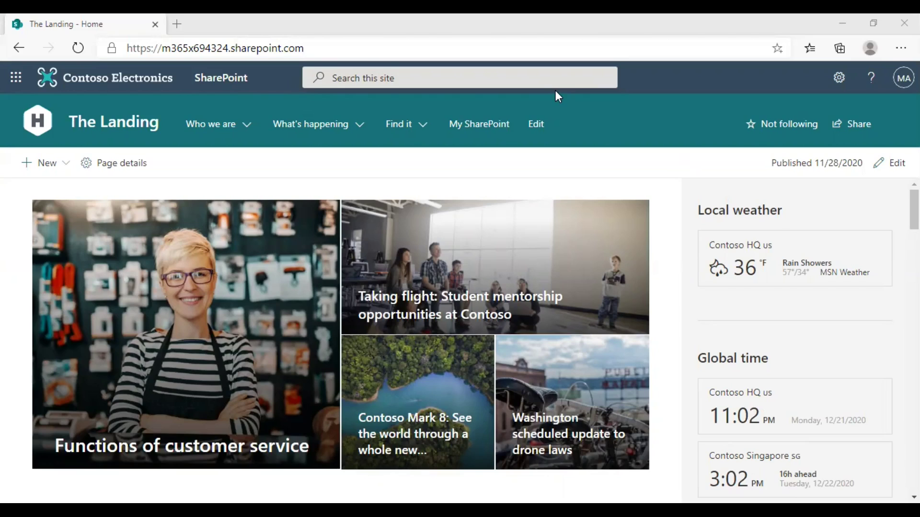
Go to the Microsoft 365 admin center through the app launcher's Admin entry
left_click(17, 80)
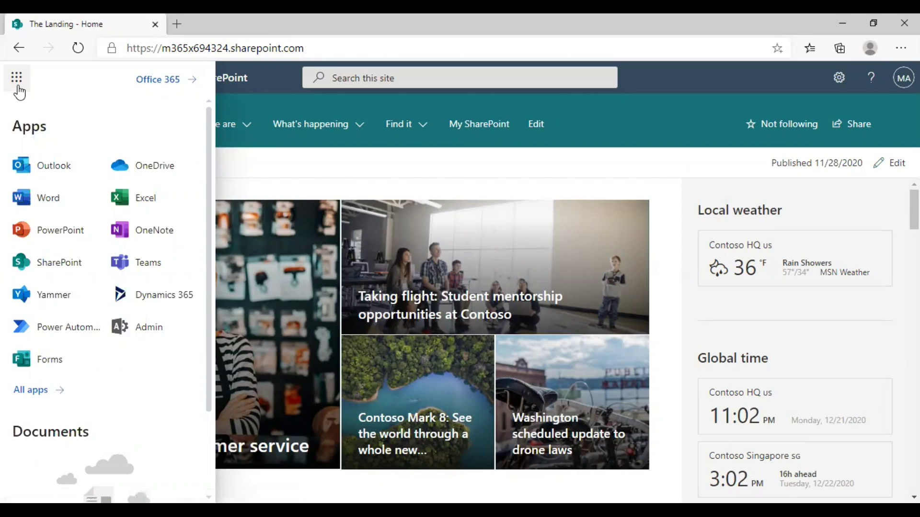
left_click(149, 327)
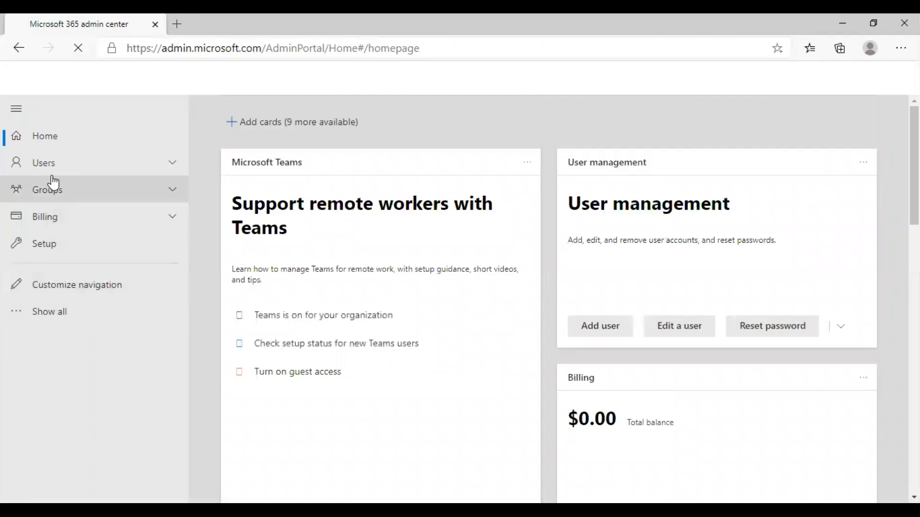
Expand the full admin navigation and scroll down to the Admin centers list for SharePoint
left_click(54, 312)
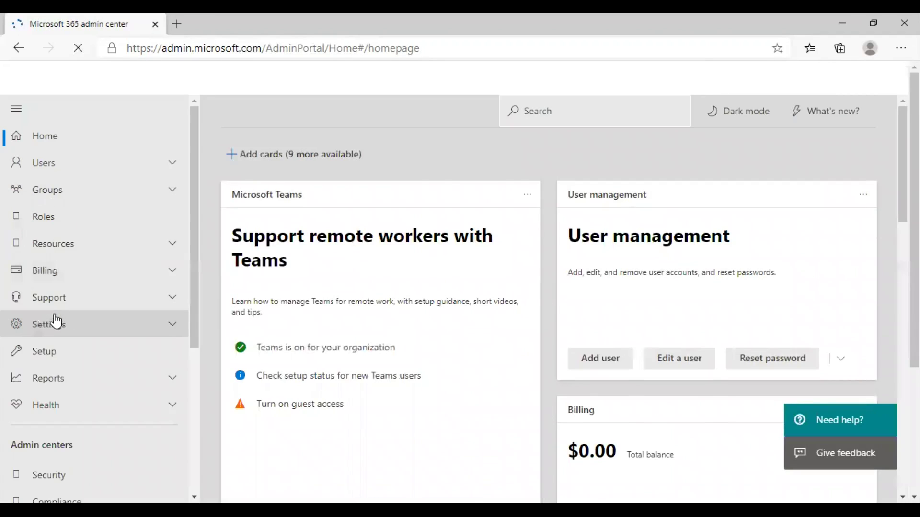
scroll(111, 316, "down", 4)
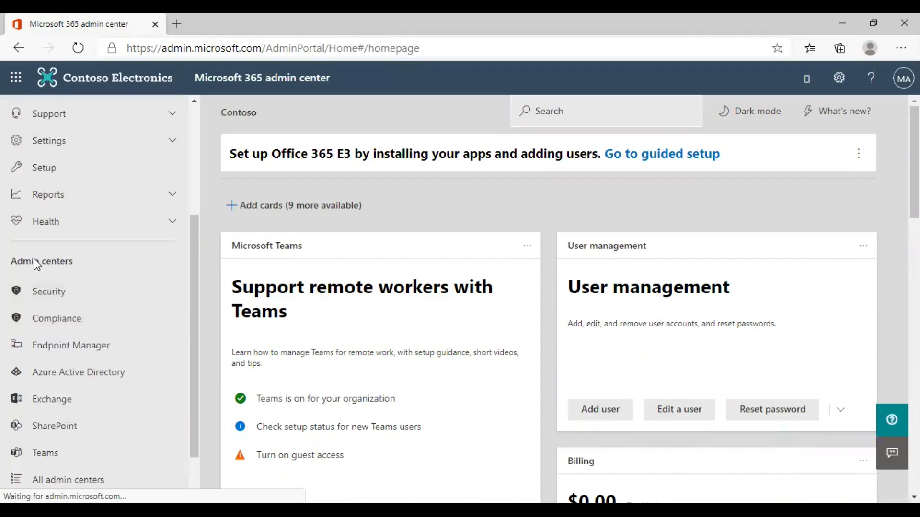
scroll(111, 364, "down", 2)
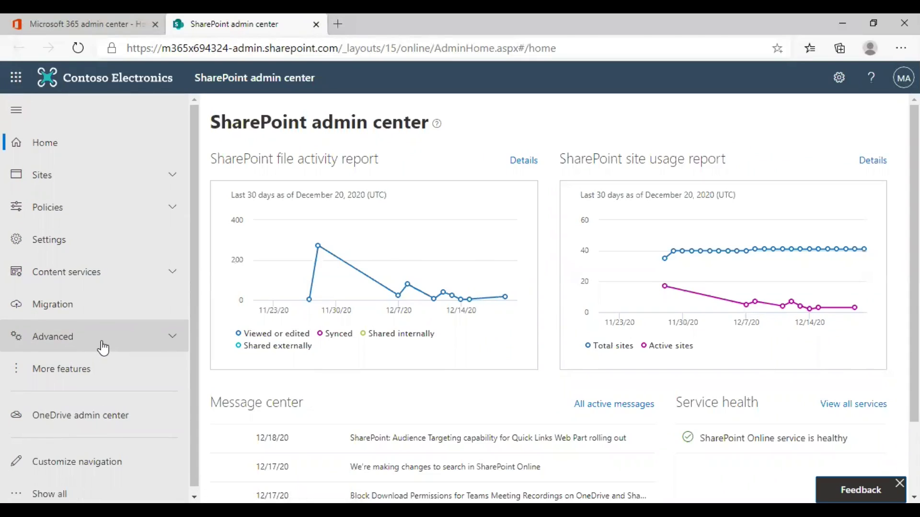
Expand Policies in the left navigation to list Sharing and Access control
left_click(109, 214)
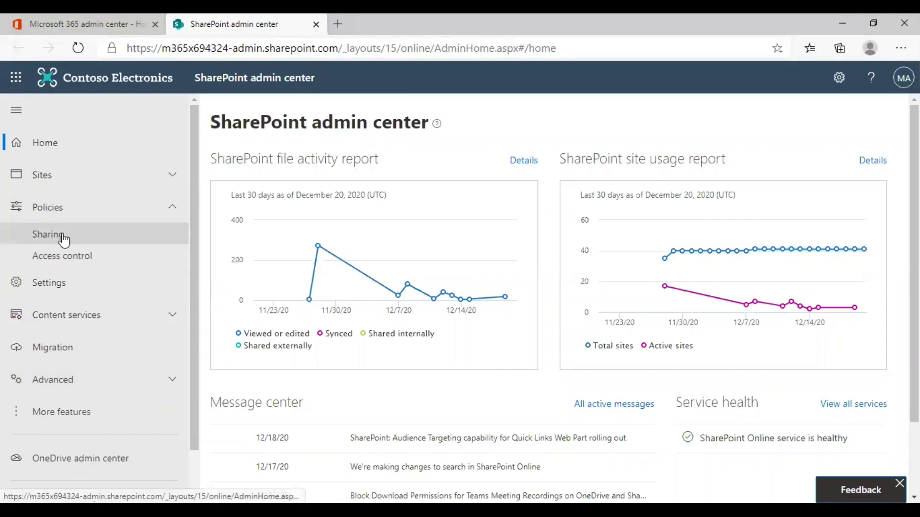
Open the Sharing policy page and set SharePoint and OneDrive external sharing to Anyone
left_click(64, 238)
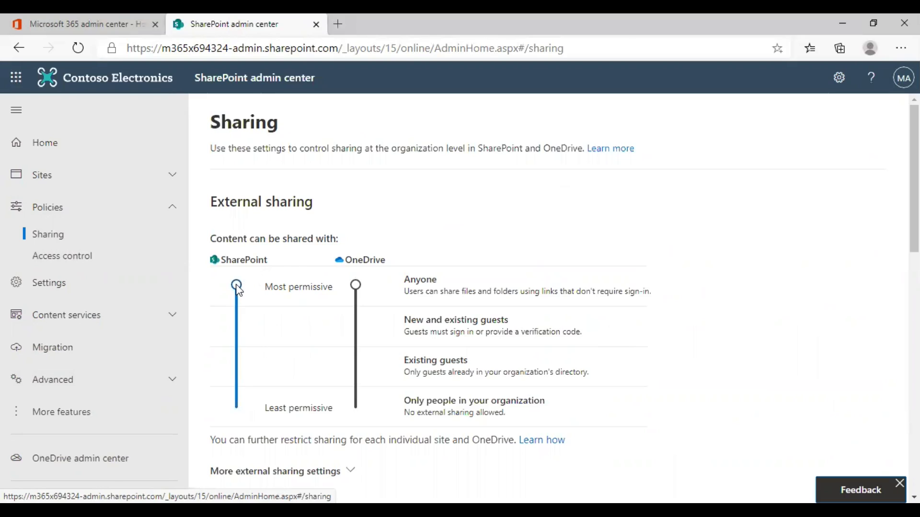
left_click_drag(237, 286, 239, 410)
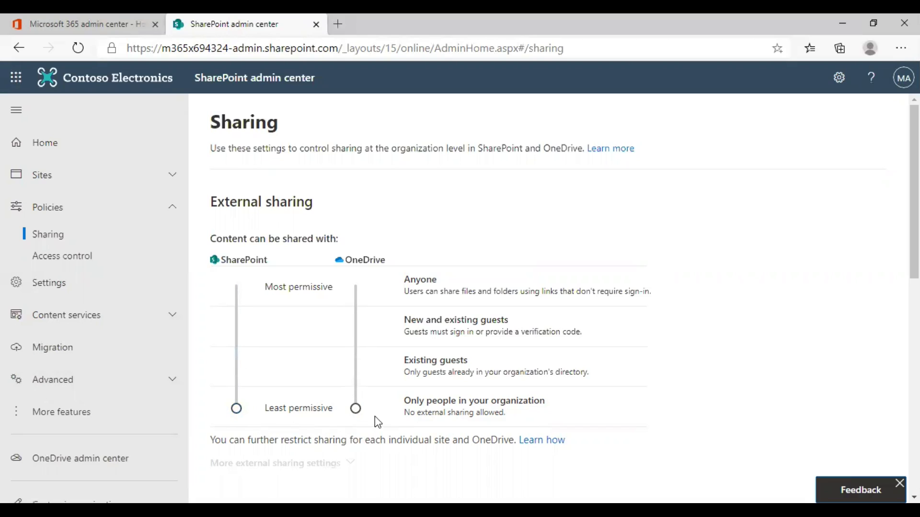
left_click_drag(236, 408, 243, 286)
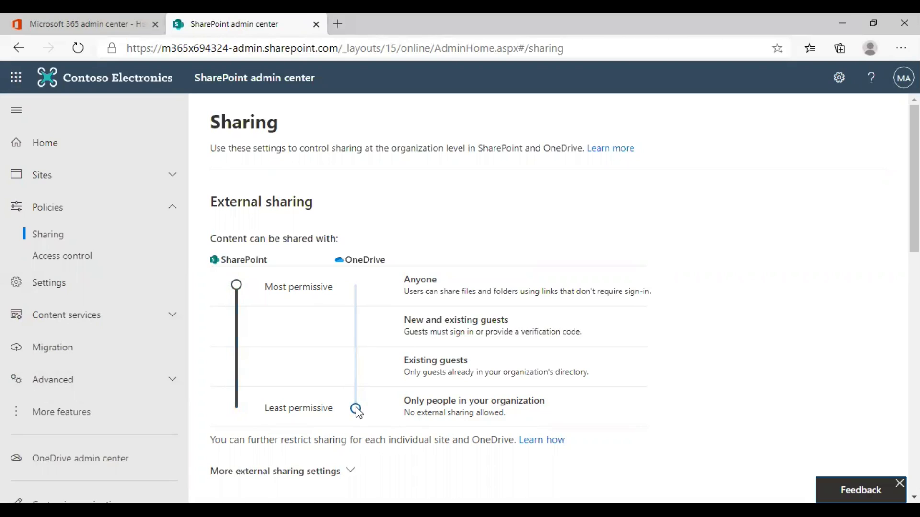
left_click_drag(353, 407, 358, 284)
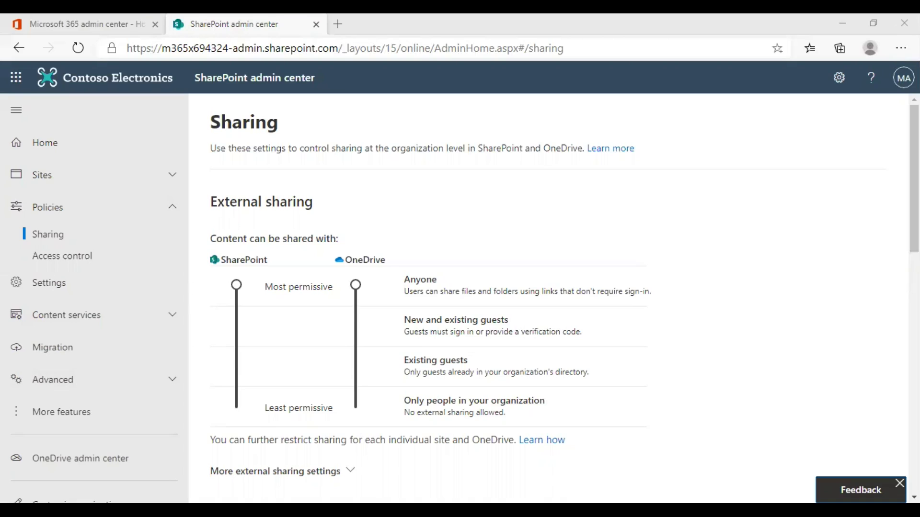
Lower SharePoint and OneDrive external sharing to New and existing guests
left_click(356, 286)
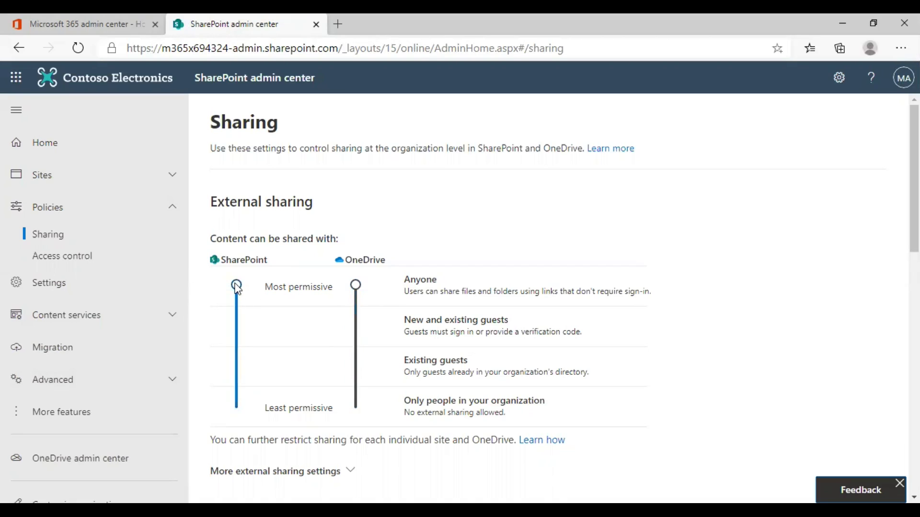
left_click_drag(237, 288, 246, 332)
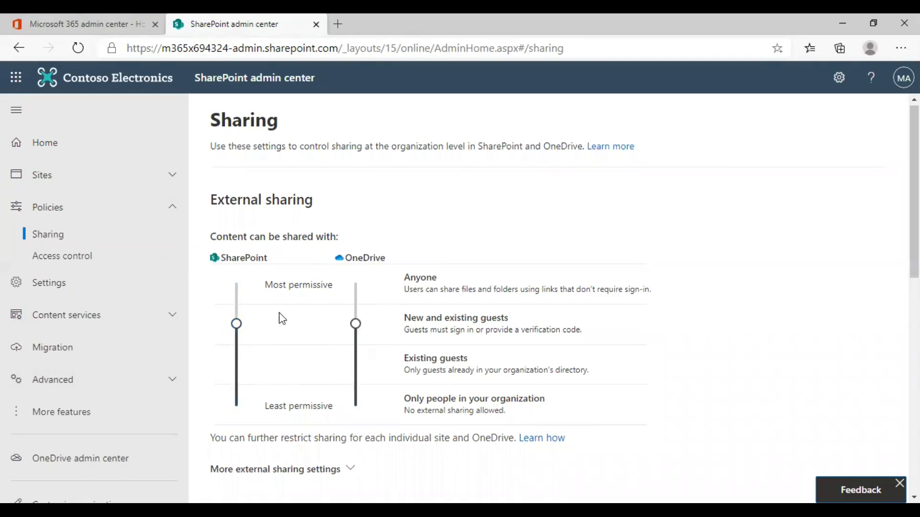
scroll(279, 316, "down", 4)
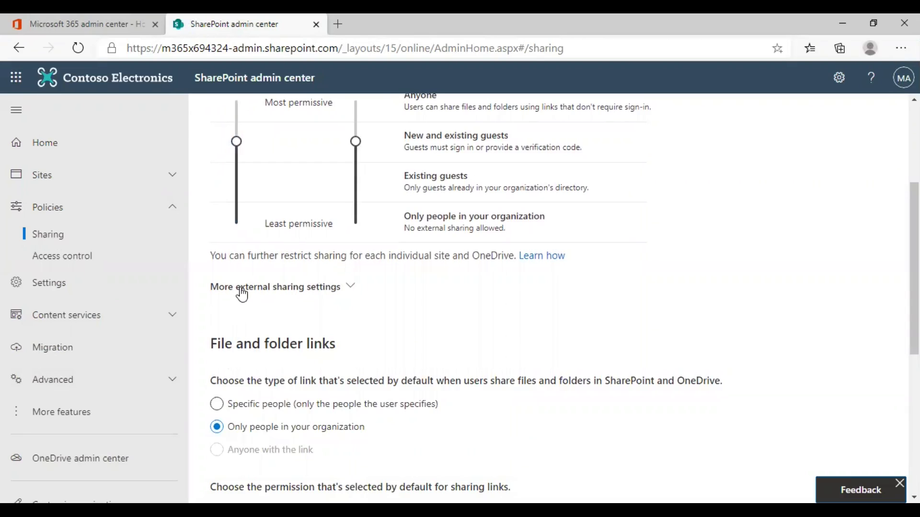
Expand More external sharing settings to show domain limits and reauthentication options
left_click(314, 290)
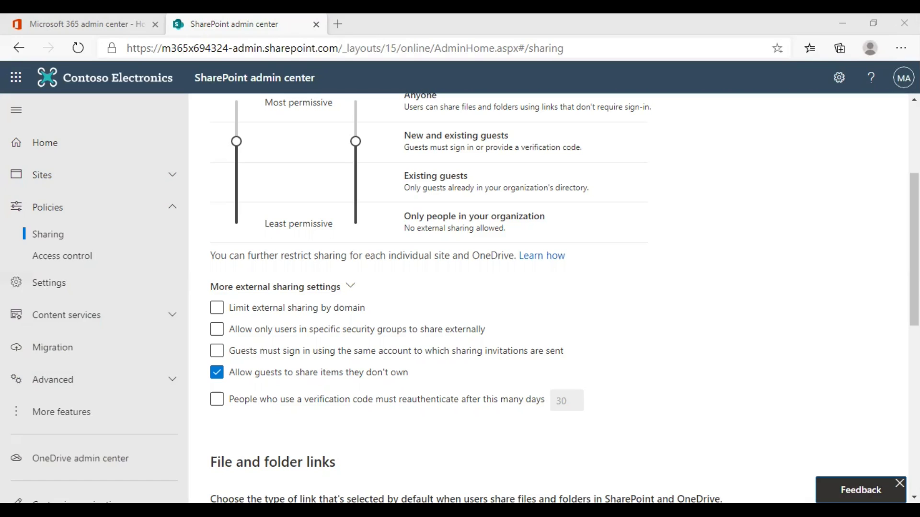
Try limiting external sharing by domain, then cancel the Add domains panel, leaving it unchecked
key("alt+Tab")
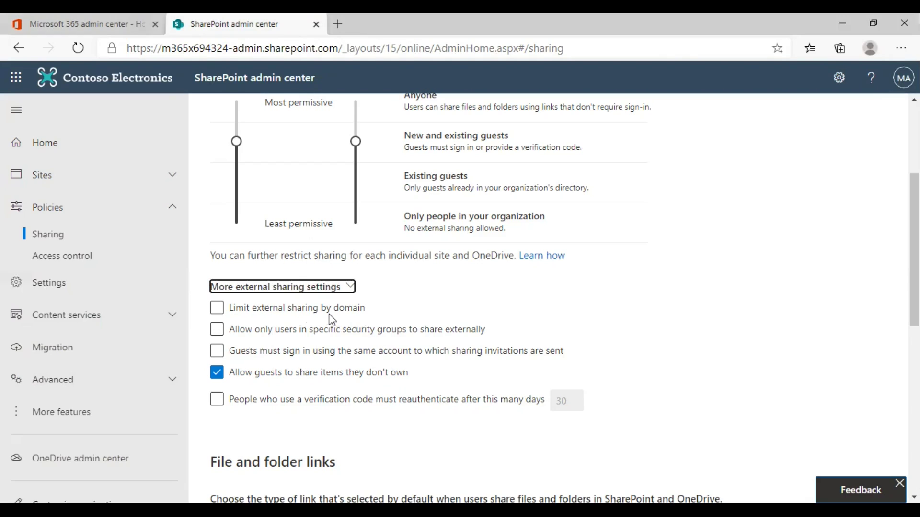
left_click(216, 310)
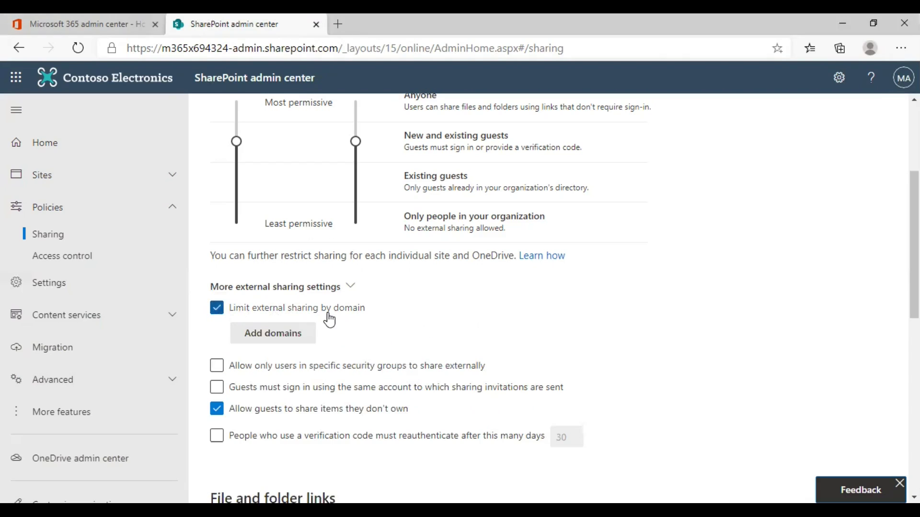
left_click(274, 338)
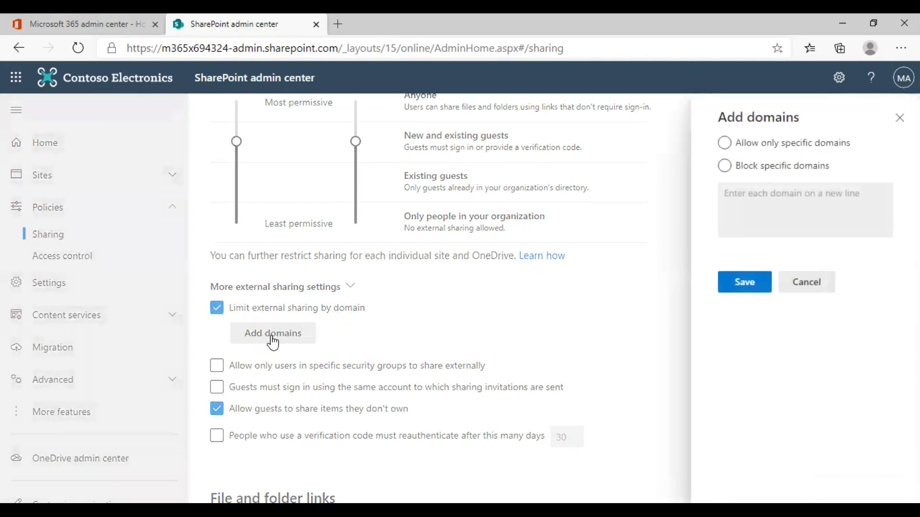
left_click(729, 166)
left_click(726, 146)
left_click(750, 173)
left_click(725, 143)
left_click(727, 168)
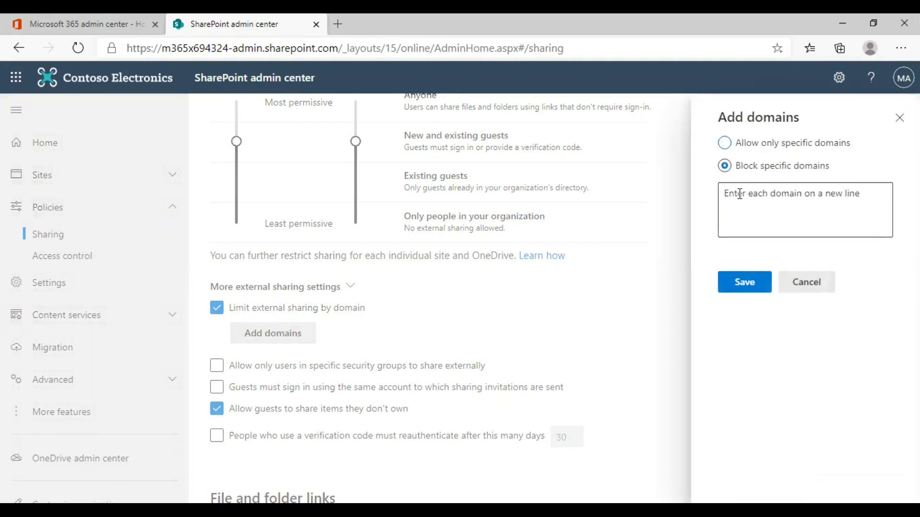
left_click(740, 194)
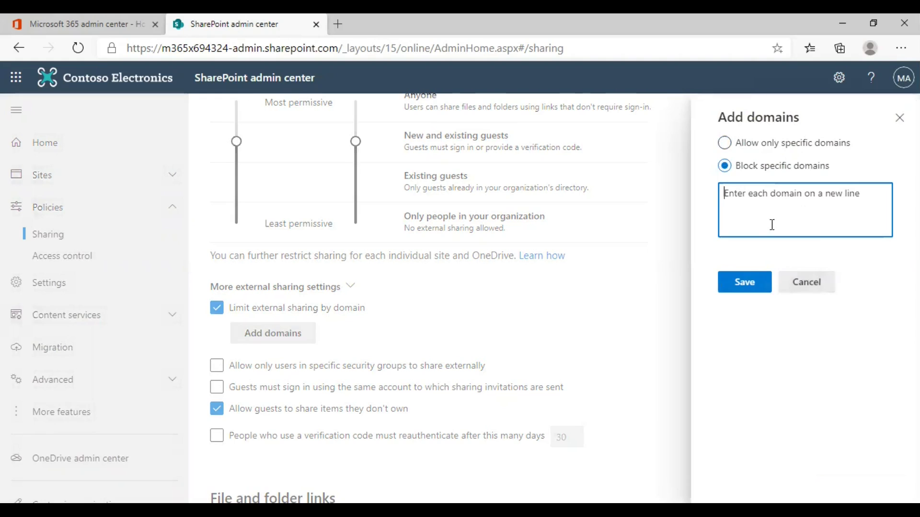
left_click(811, 289)
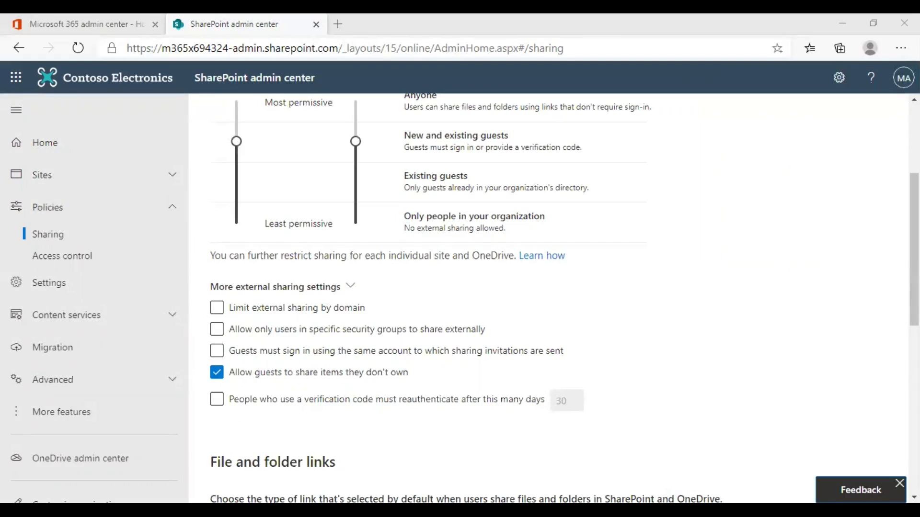
left_click(218, 329)
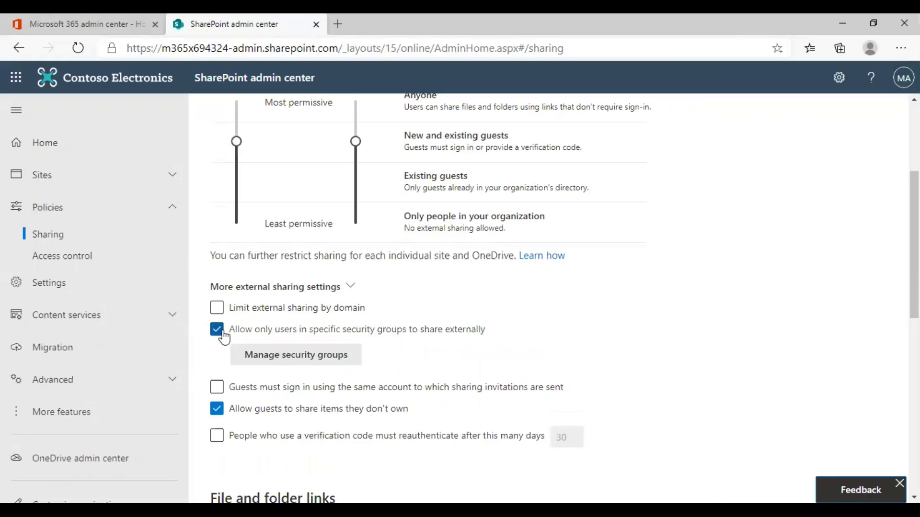
left_click(297, 365)
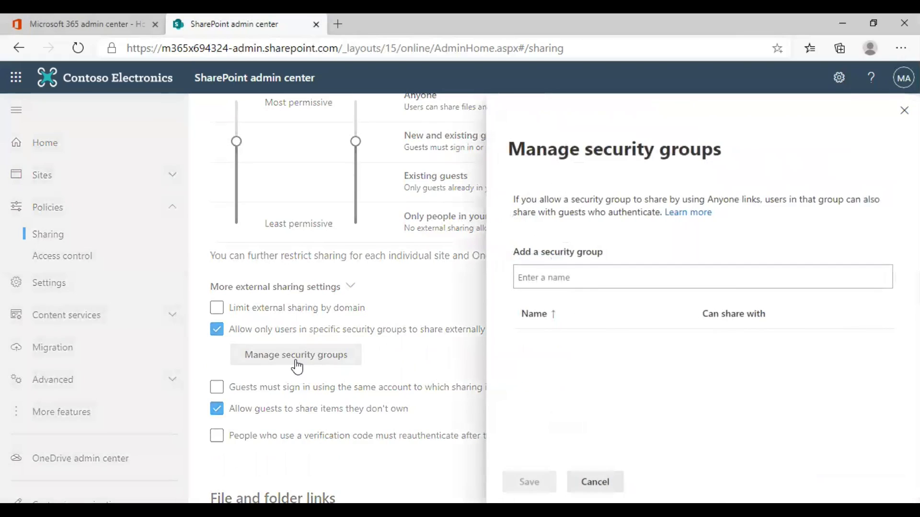
left_click(589, 270)
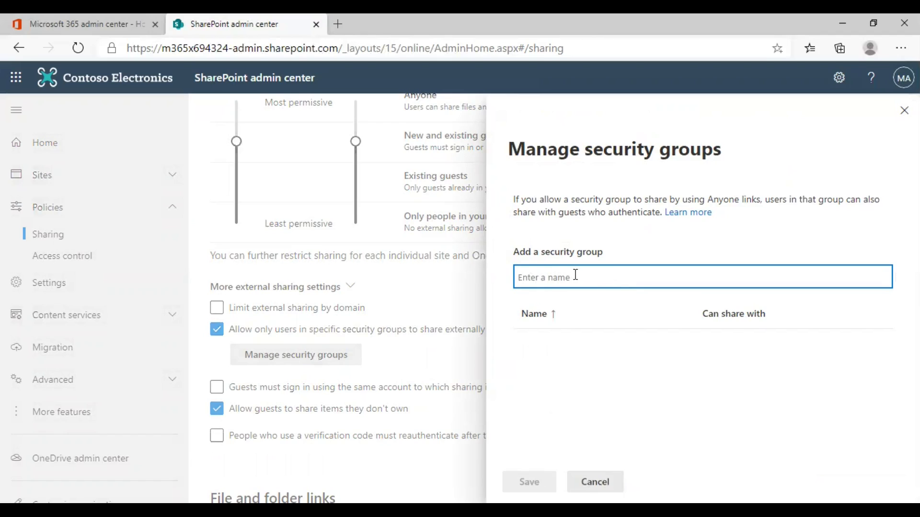
left_click(595, 482)
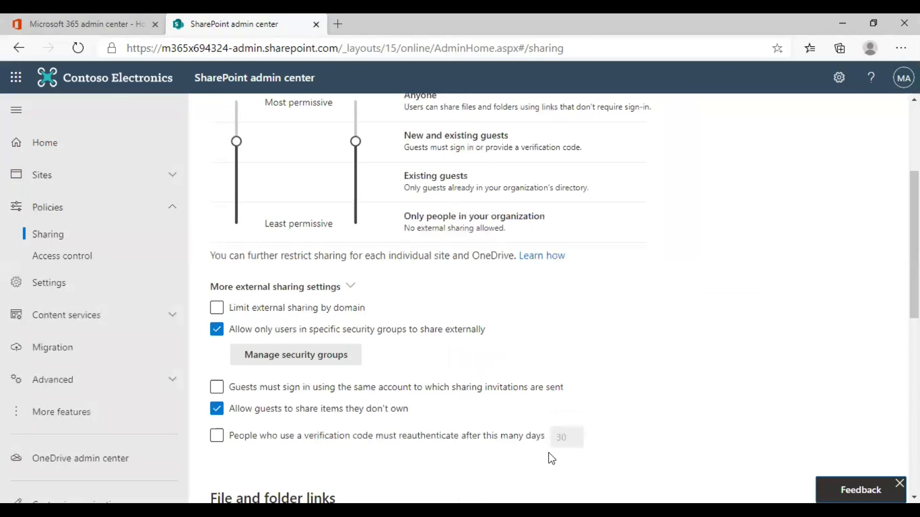
left_click(216, 330)
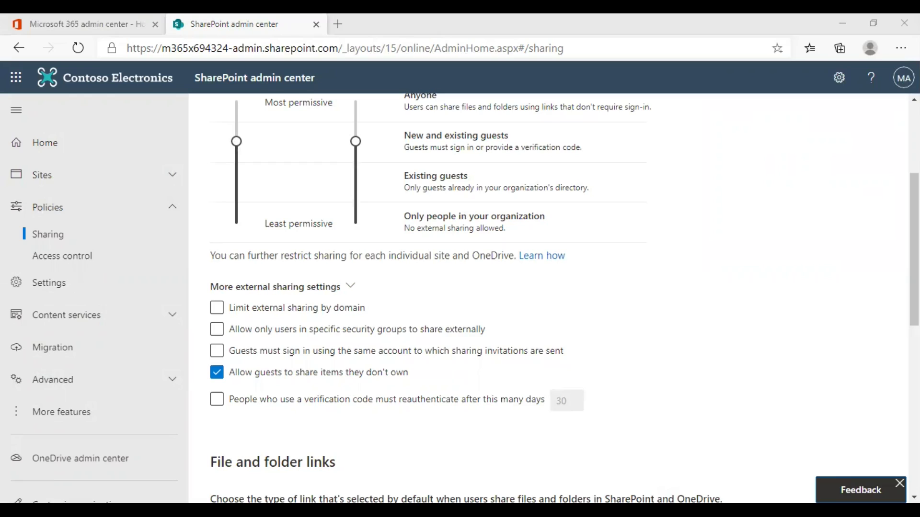
left_click(218, 353)
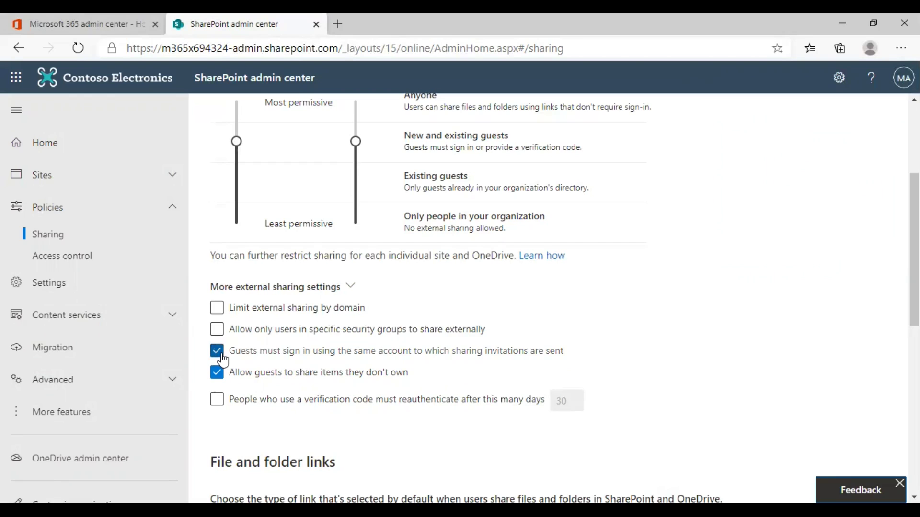
left_click(220, 356)
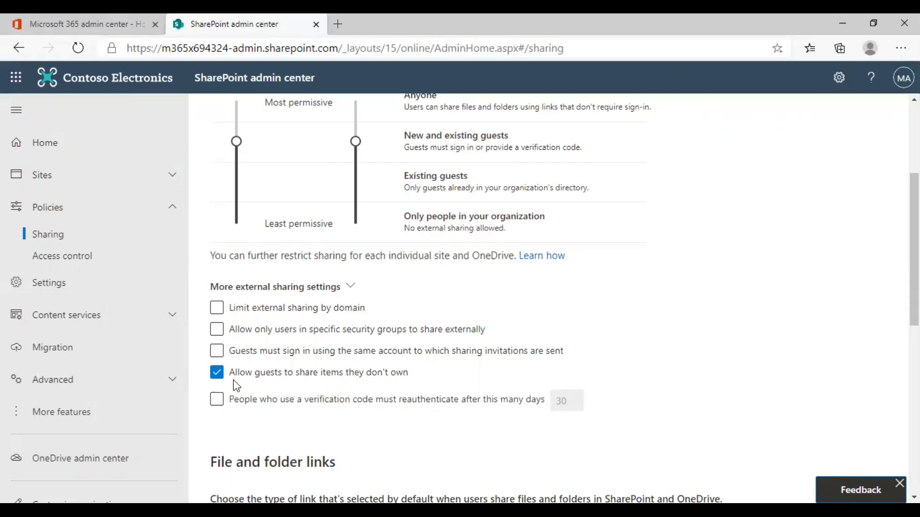
scroll(238, 384, "down", 1)
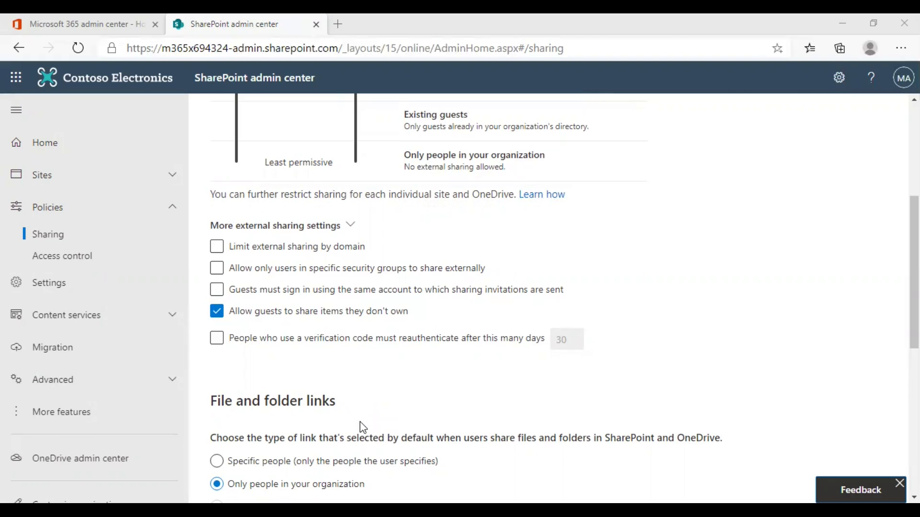
scroll(374, 357, "down", 1)
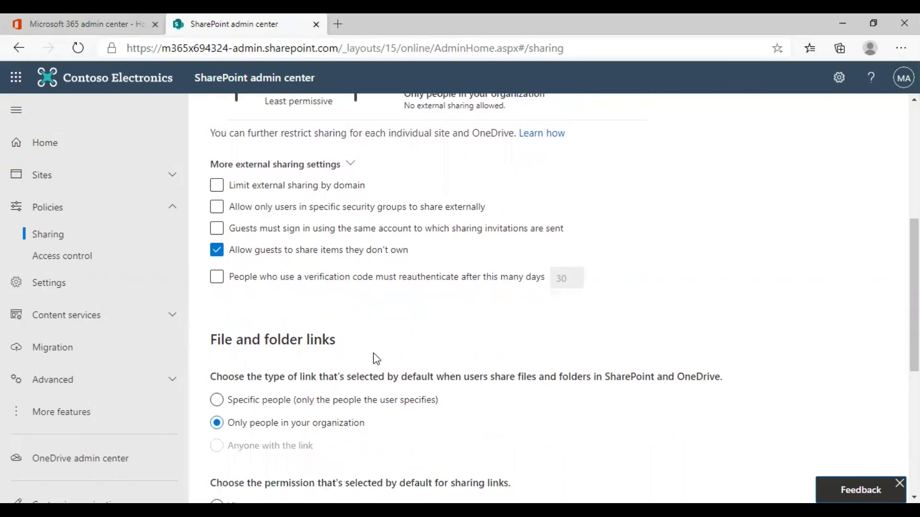
left_click(232, 282)
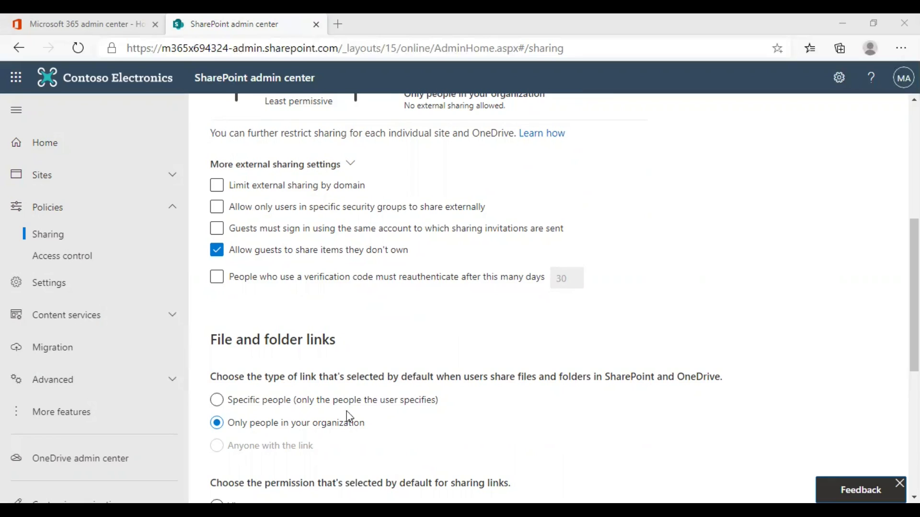
Enable verification-code reauthentication and change its interval from 30 to 15 days
scroll(347, 411, "down", 1)
left_click(216, 215)
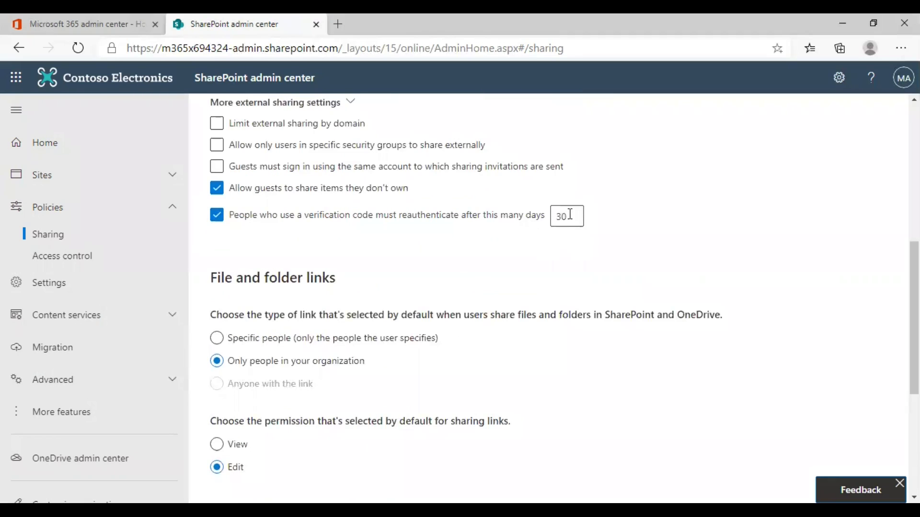
left_click(569, 214)
double_click(558, 219)
type("15")
scroll(666, 320, "down", 1)
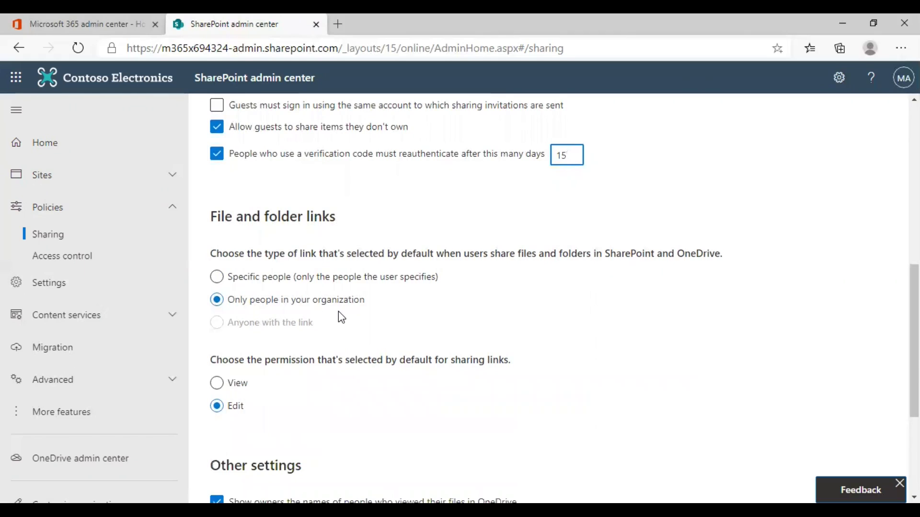
scroll(338, 310, "down", 1)
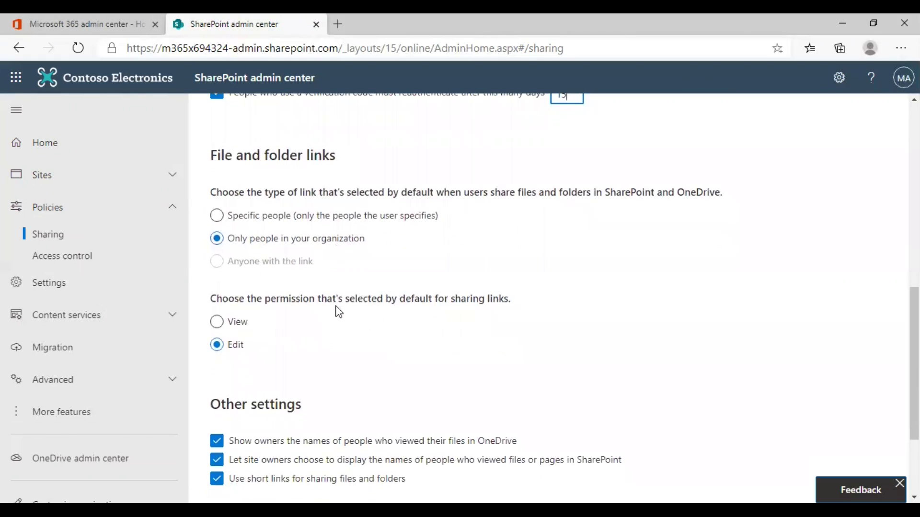
scroll(338, 311, "down", 1)
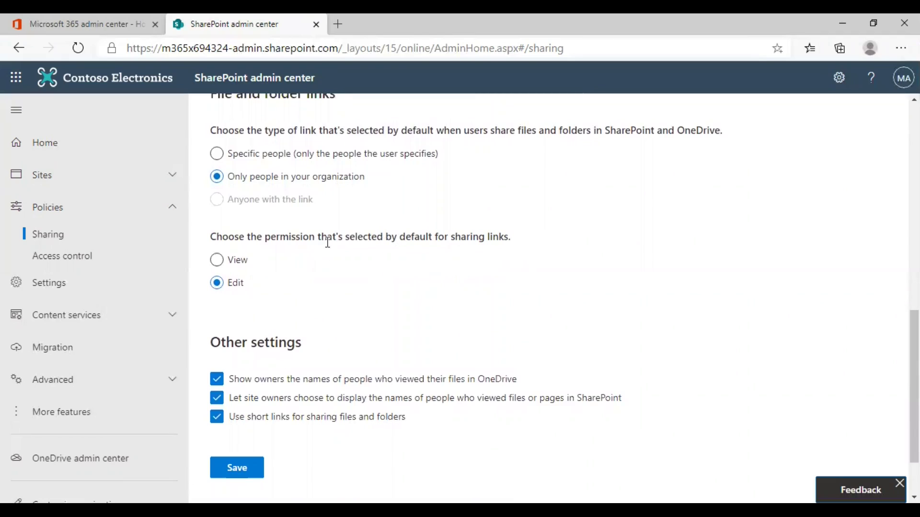
left_click(241, 269)
left_click(222, 267)
left_click(224, 287)
scroll(337, 261, "down", 1)
scroll(337, 261, "down", 1)
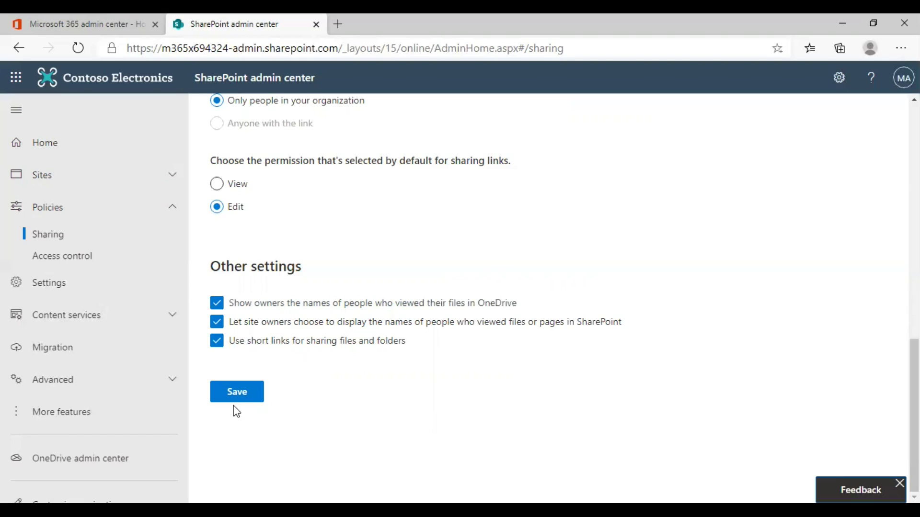
Save the Sharing page with both sharing levels at New and existing guests
scroll(438, 331, "up", 6)
scroll(438, 331, "down", 7)
left_click(233, 392)
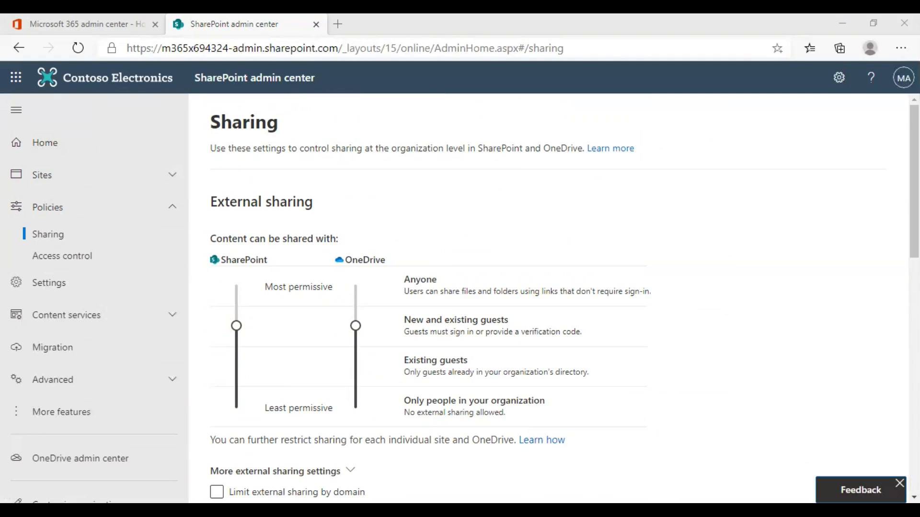